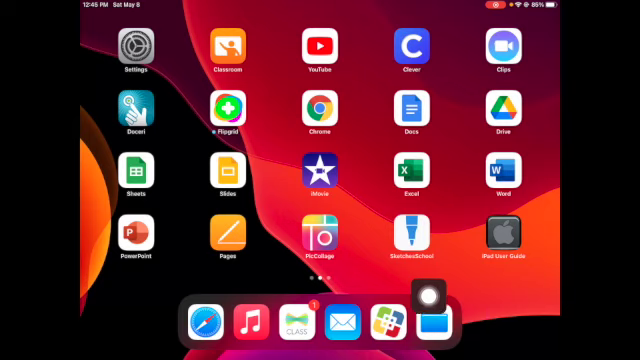
pyautogui.hscroll(5, 342, 320)
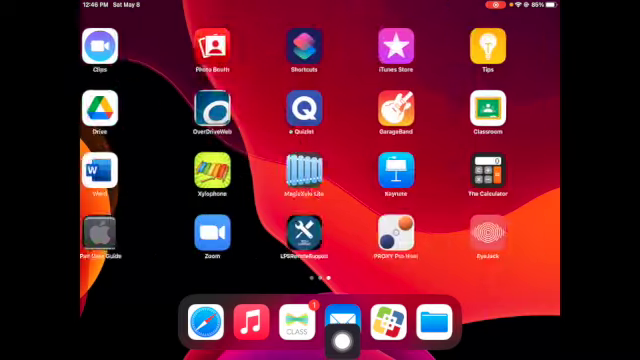
pyautogui.scroll(5, 432, 320)
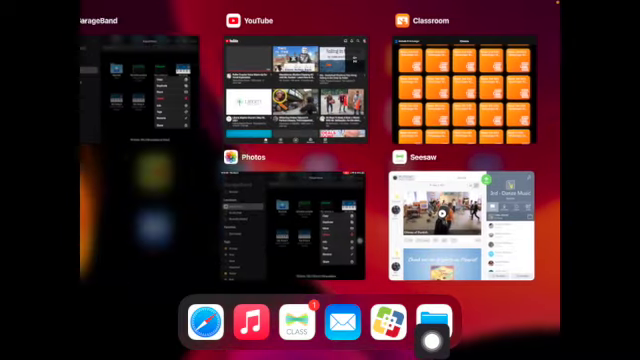
# Dismiss the open apps and launch Sketches School to its folder collection
pyautogui.click(432, 340)
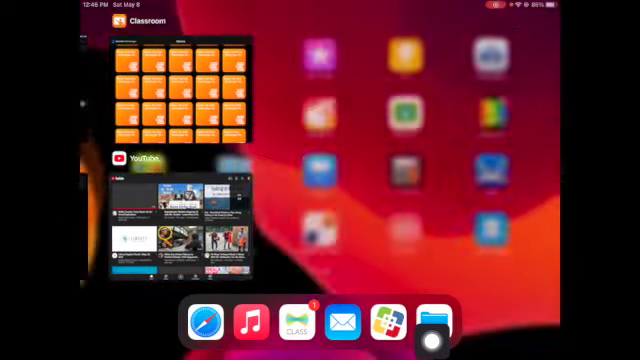
pyautogui.hscroll(-5, 432, 320)
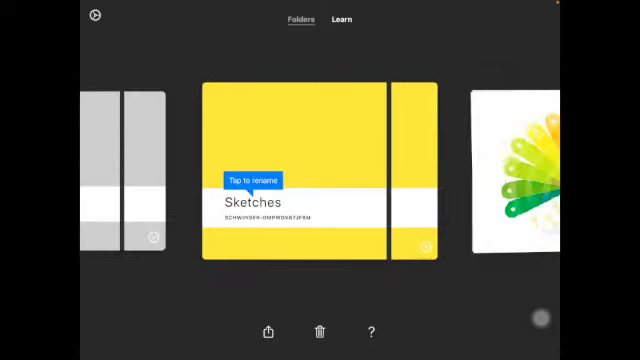
# Return the carousel to the yellow Sketches folder, open it, and create a blank sketch
pyautogui.moveTo(480, 170); pyautogui.dragTo(250, 170)
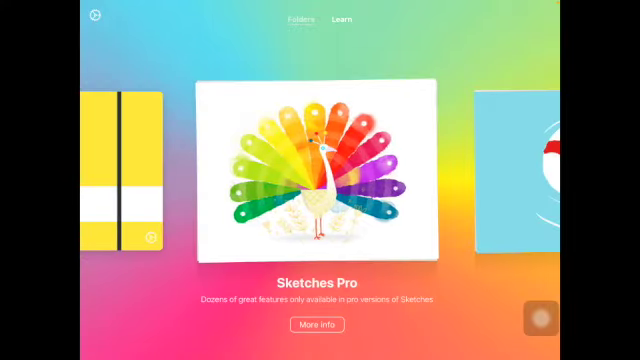
pyautogui.moveTo(480, 170)
pyautogui.mouseDown()
pyautogui.moveTo(200, 170)
pyautogui.moveTo(560, 170)
pyautogui.mouseUp()
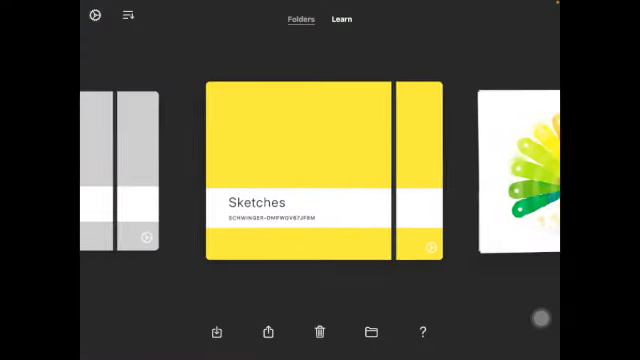
pyautogui.click(250, 170)
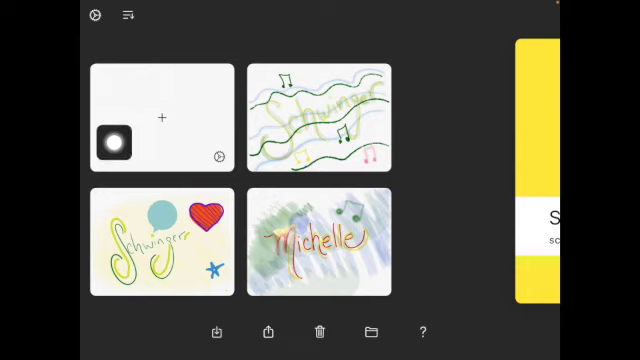
pyautogui.click(149, 153)
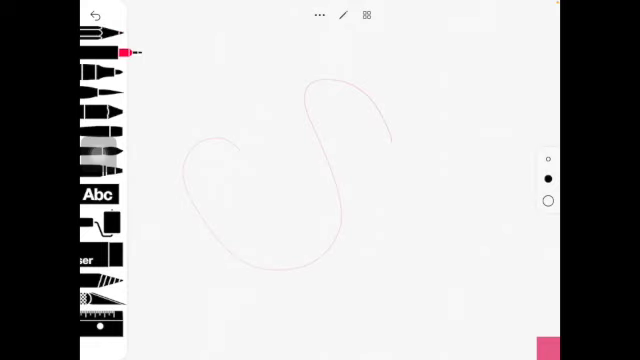
# Draw pink S curves in thin, bold and other pen styles on the left and right
pyautogui.moveTo(235, 100)
pyautogui.mouseDown()
pyautogui.moveTo(293, 118)
pyautogui.moveTo(225, 148)
pyautogui.mouseUp()
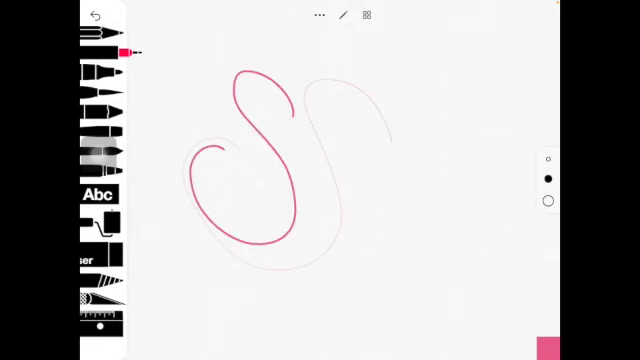
pyautogui.click(100, 72)
pyautogui.moveTo(378, 130); pyautogui.dragTo(278, 250)
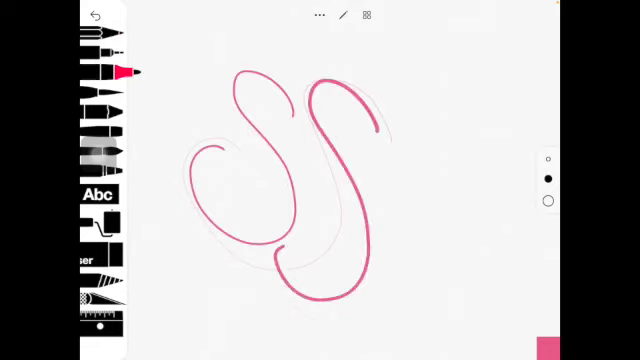
pyautogui.click(100, 92)
pyautogui.moveTo(455, 145)
pyautogui.mouseDown()
pyautogui.moveTo(462, 240)
pyautogui.moveTo(400, 228)
pyautogui.mouseUp()
# Add thick textured pink S strokes mid-canvas and a soft light-pink S on the right
pyautogui.click(100, 112)
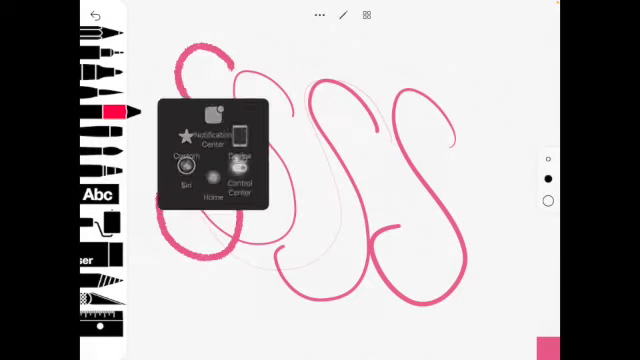
pyautogui.moveTo(98, 154); pyautogui.dragTo(98, 285)
pyautogui.click(100, 132)
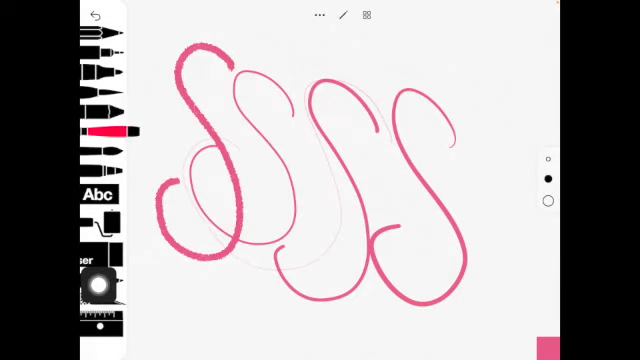
pyautogui.moveTo(365, 65); pyautogui.dragTo(310, 262)
pyautogui.moveTo(345, 215); pyautogui.dragTo(300, 200)
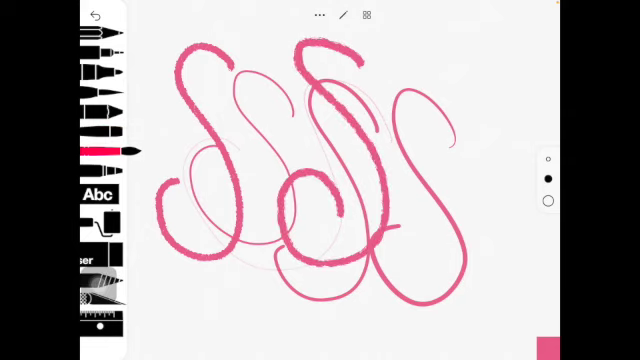
pyautogui.moveTo(465, 95); pyautogui.dragTo(470, 265)
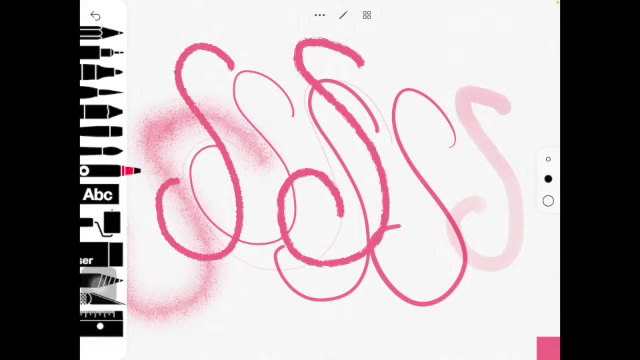
# Place a heart shape at the upper right and fill the large region with pink
pyautogui.click(98, 195)
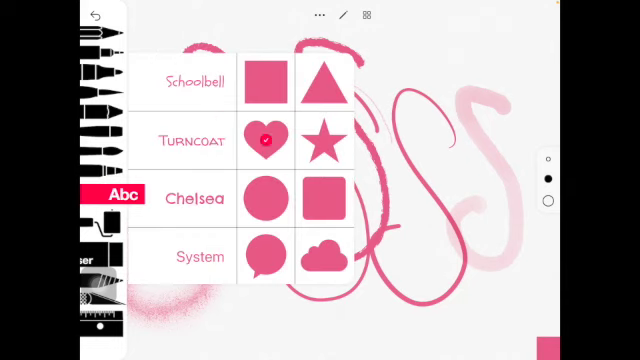
pyautogui.click(266, 140)
pyautogui.moveTo(320, 175); pyautogui.dragTo(464, 83)
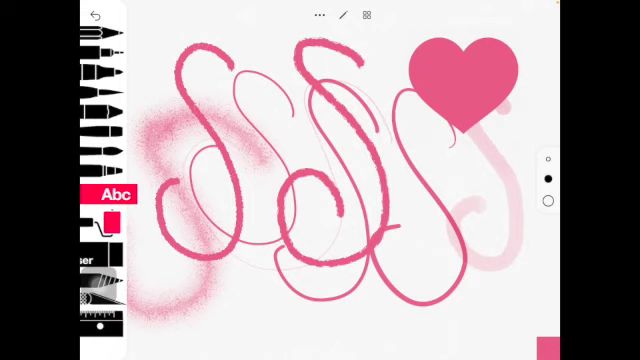
pyautogui.click(98, 222)
pyautogui.click(165, 260)
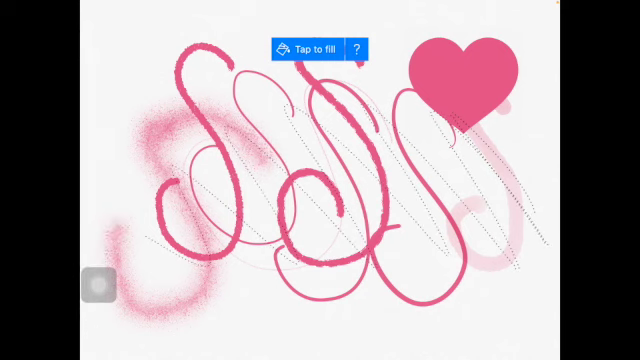
pyautogui.click(400, 180)
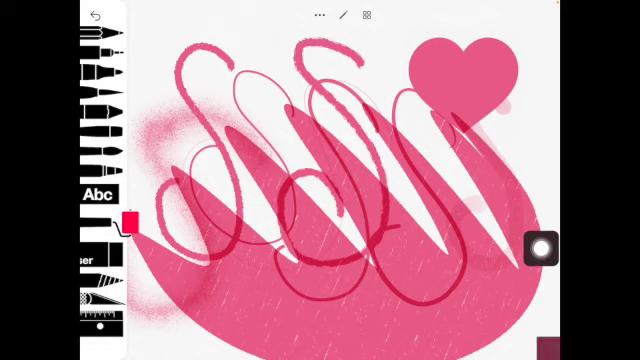
# Paint a yellow-orange blob over the left scribbles and erase a band from top centre to bottom right
pyautogui.moveTo(540, 248); pyautogui.dragTo(540, 100)
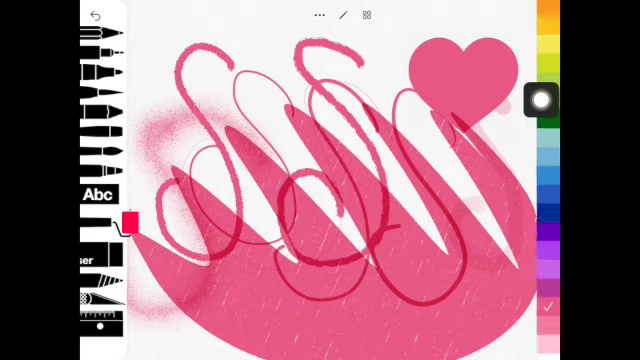
pyautogui.click(540, 100)
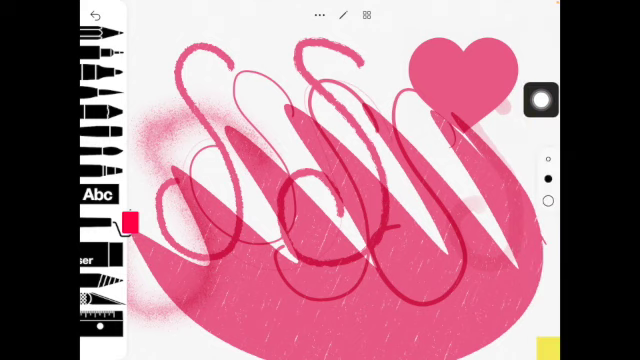
pyautogui.moveTo(220, 110); pyautogui.dragTo(280, 260)
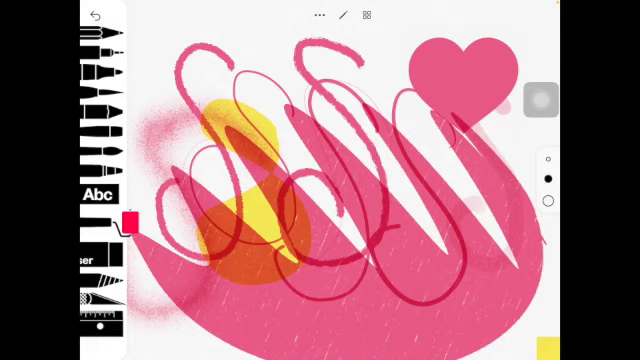
pyautogui.click(100, 235)
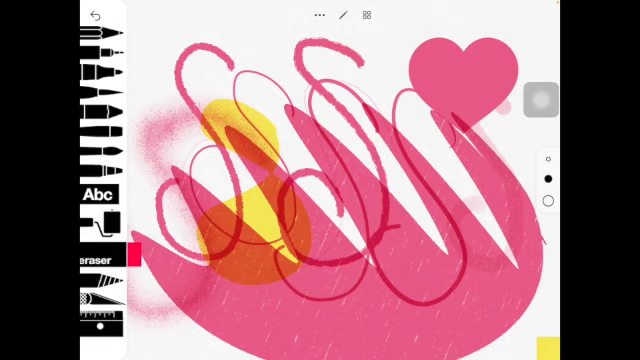
pyautogui.moveTo(320, 60); pyautogui.dragTo(490, 310)
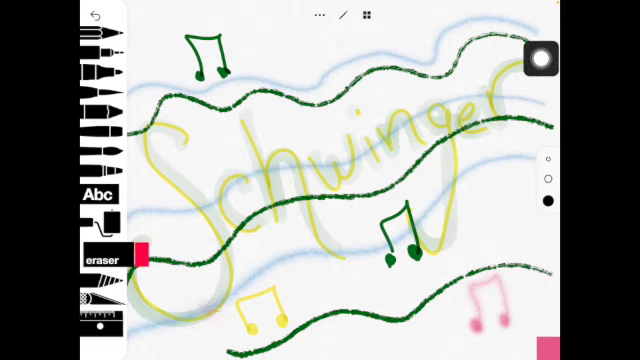
# Close the finished Schwinger music-notes drawing and return to the sketch gallery
pyautogui.click(95, 15)
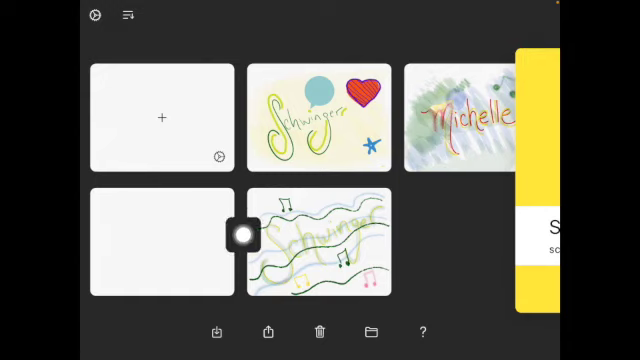
# Share the music-notes drawing via Save image, then go to the Home Screen
pyautogui.click(268, 332)
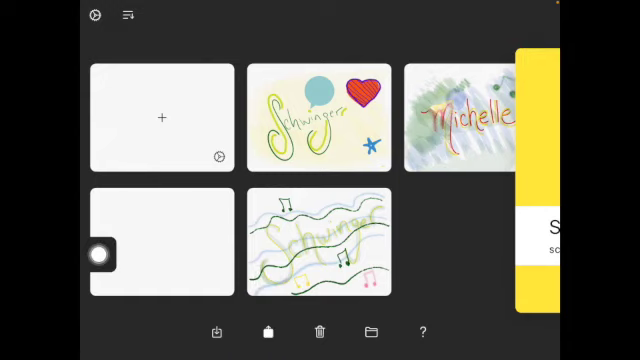
pyautogui.click(318, 242)
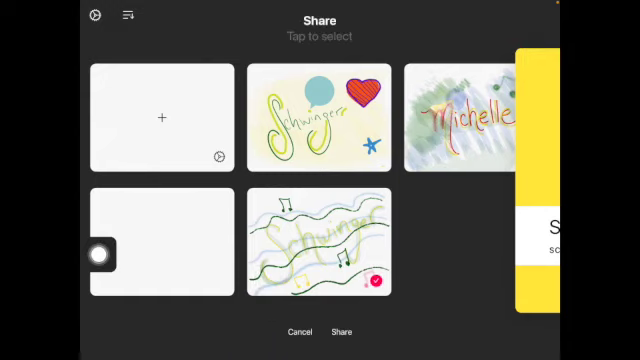
pyautogui.click(341, 331)
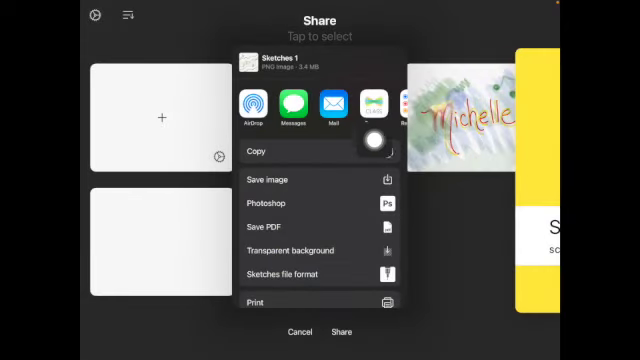
pyautogui.click(380, 180)
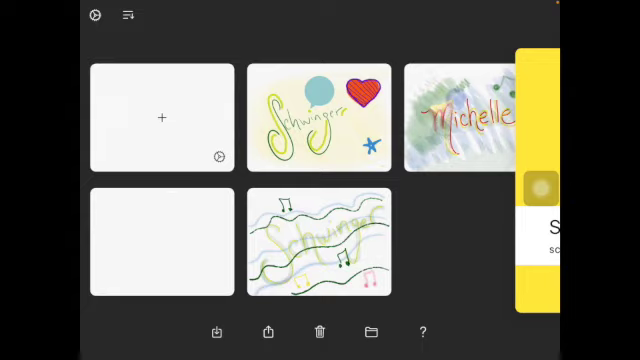
pyautogui.press('super+h')
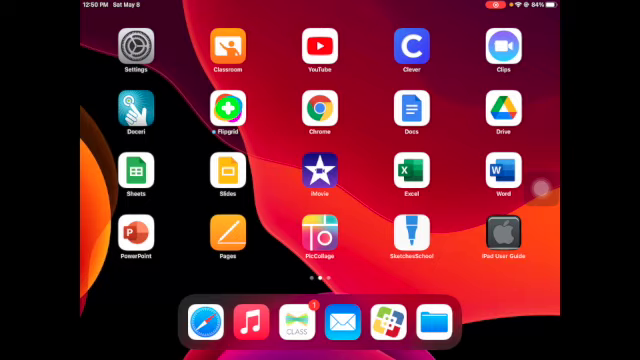
# Page through the Home Screens to view the saved drawing in Photos, then go Home
pyautogui.moveTo(200, 150)
pyautogui.mouseDown()
pyautogui.moveTo(450, 150)
pyautogui.moveTo(200, 150)
pyautogui.mouseUp()
pyautogui.moveTo(450, 150)
pyautogui.mouseDown()
pyautogui.moveTo(200, 150)
pyautogui.moveTo(400, 150)
pyautogui.mouseUp()
pyautogui.moveTo(200, 150); pyautogui.dragTo(450, 150)
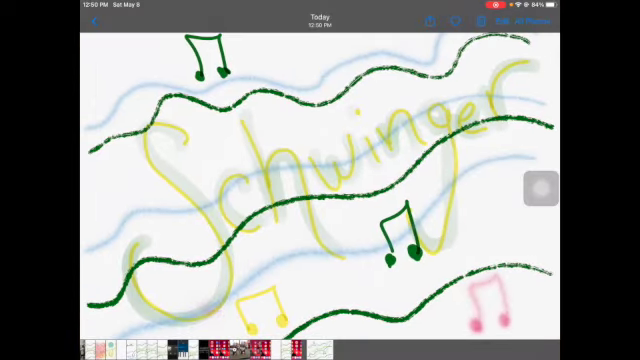
pyautogui.press('super+h')
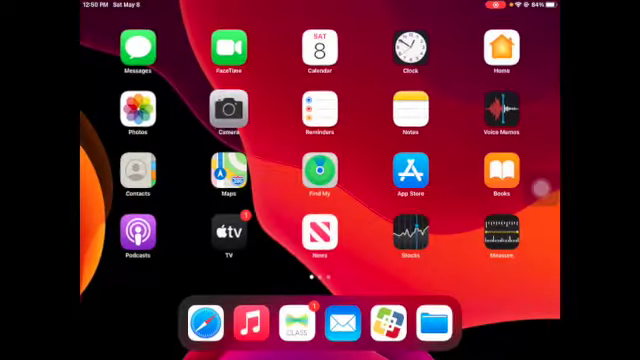
# Check in Settings that Sketches School's photo access is set to All Photos
pyautogui.moveTo(450, 180); pyautogui.dragTo(150, 180)
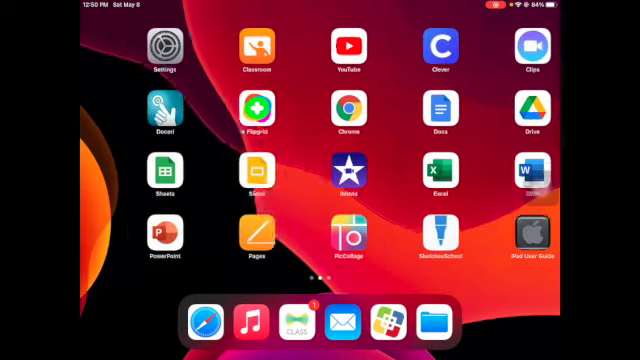
pyautogui.click(133, 44)
pyautogui.scroll(2, 167, 200)
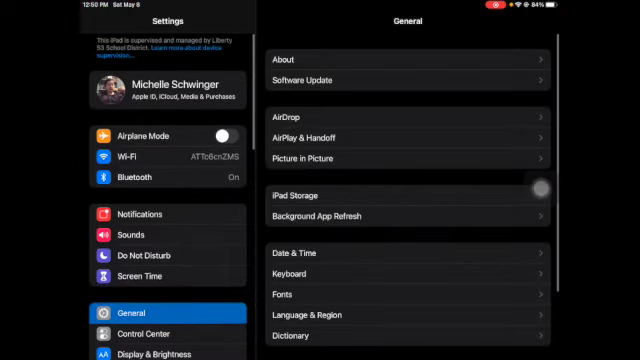
pyautogui.scroll(-15, 167, 200)
pyautogui.scroll(-5, 167, 200)
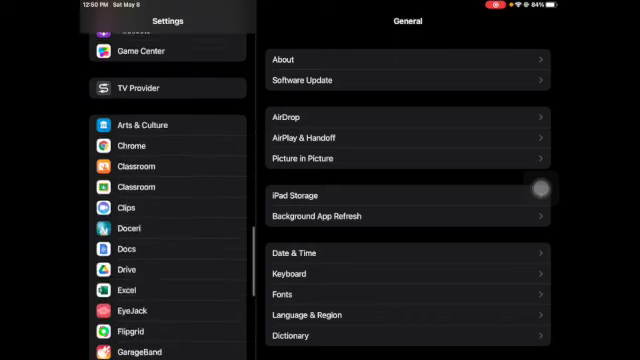
pyautogui.scroll(-5, 167, 200)
pyautogui.scroll(-5, 167, 200)
pyautogui.scroll(-3, 167, 200)
pyautogui.scroll(-1, 167, 200)
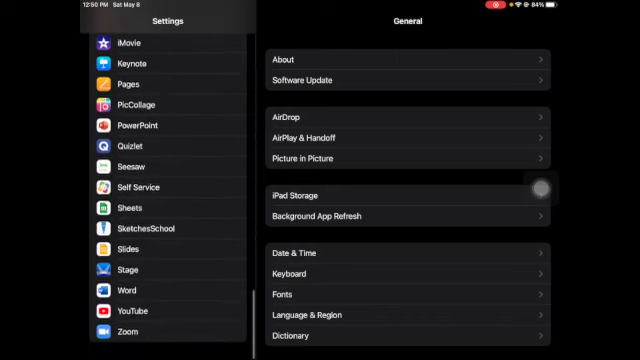
pyautogui.click(146, 229)
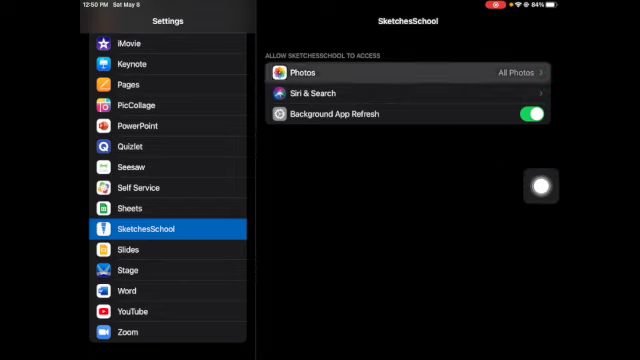
pyautogui.click(405, 72)
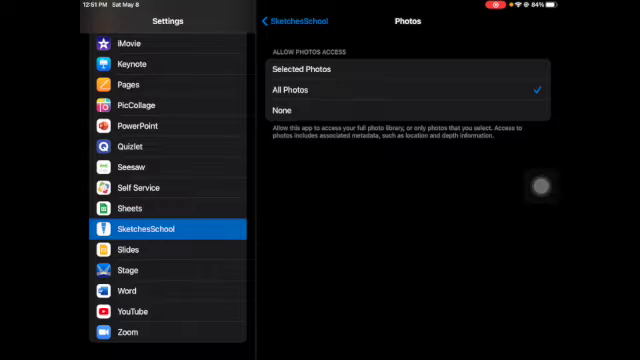
# Leave Settings and page back to the first Home Screen page
pyautogui.moveTo(320, 355); pyautogui.dragTo(320, 150)
pyautogui.moveTo(500, 180)
pyautogui.mouseDown()
pyautogui.moveTo(150, 180)
pyautogui.moveTo(500, 180)
pyautogui.mouseUp()
pyautogui.moveTo(150, 180); pyautogui.dragTo(500, 180)
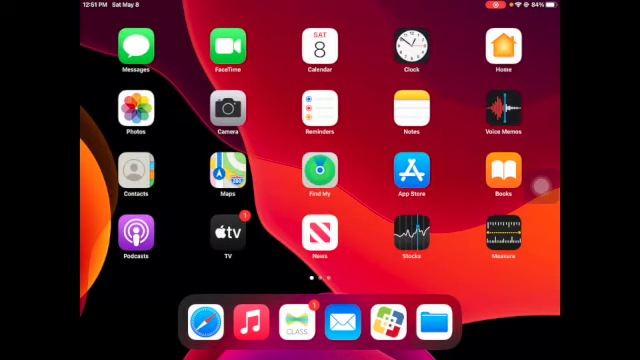